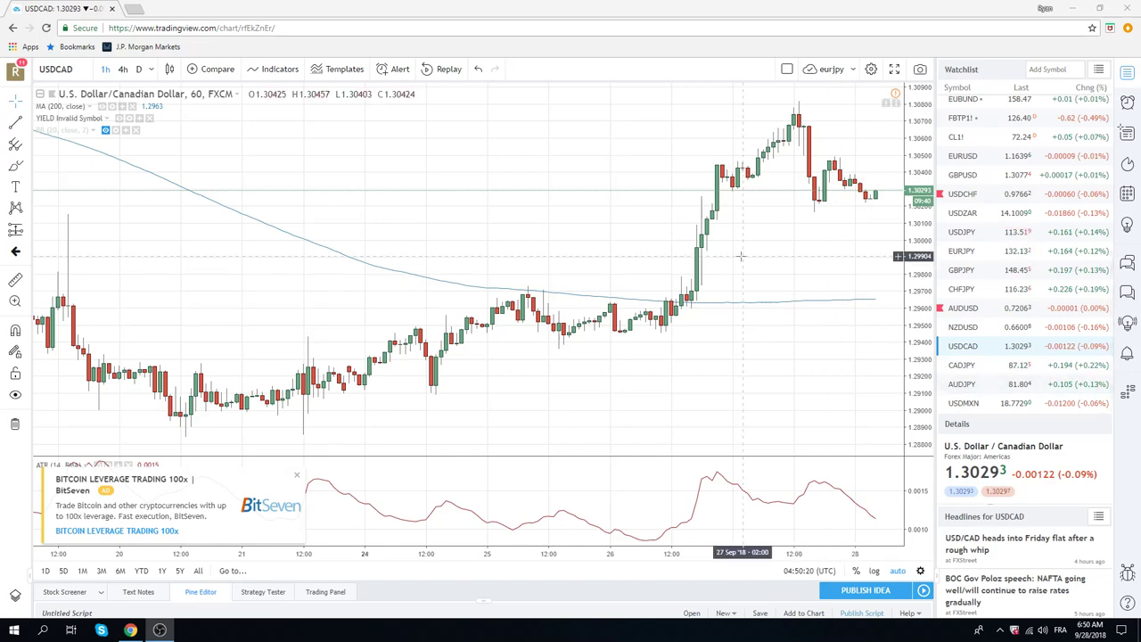
# Step: Load CADJPY from the watchlist and zoom in on the chart
pyautogui.scroll(-3, 741, 256)
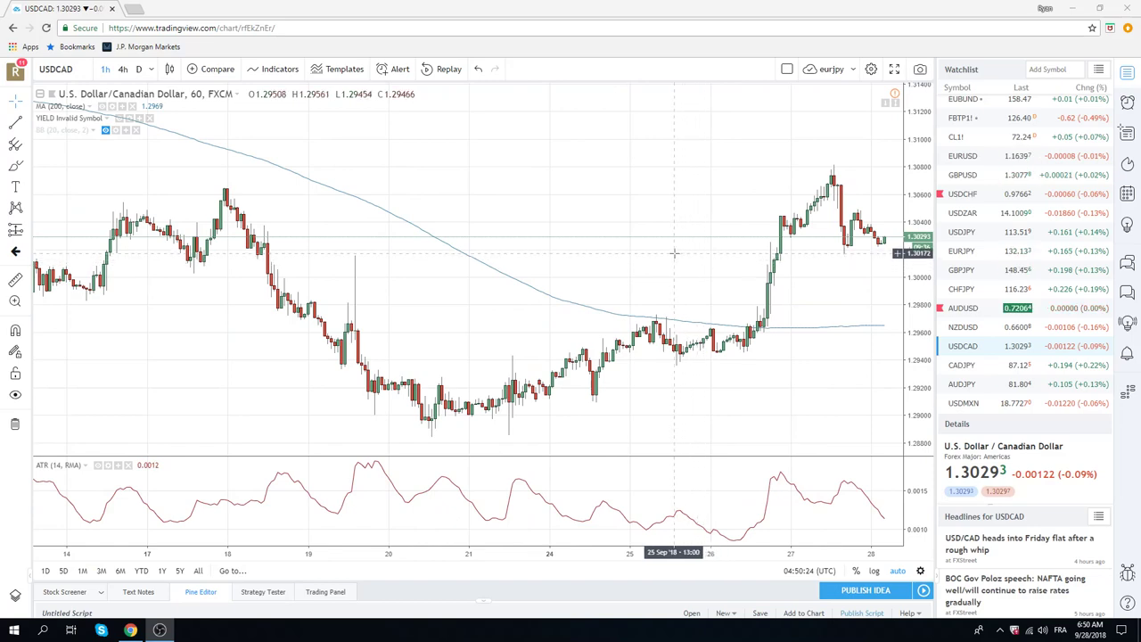
pyautogui.scroll(2, 673, 254)
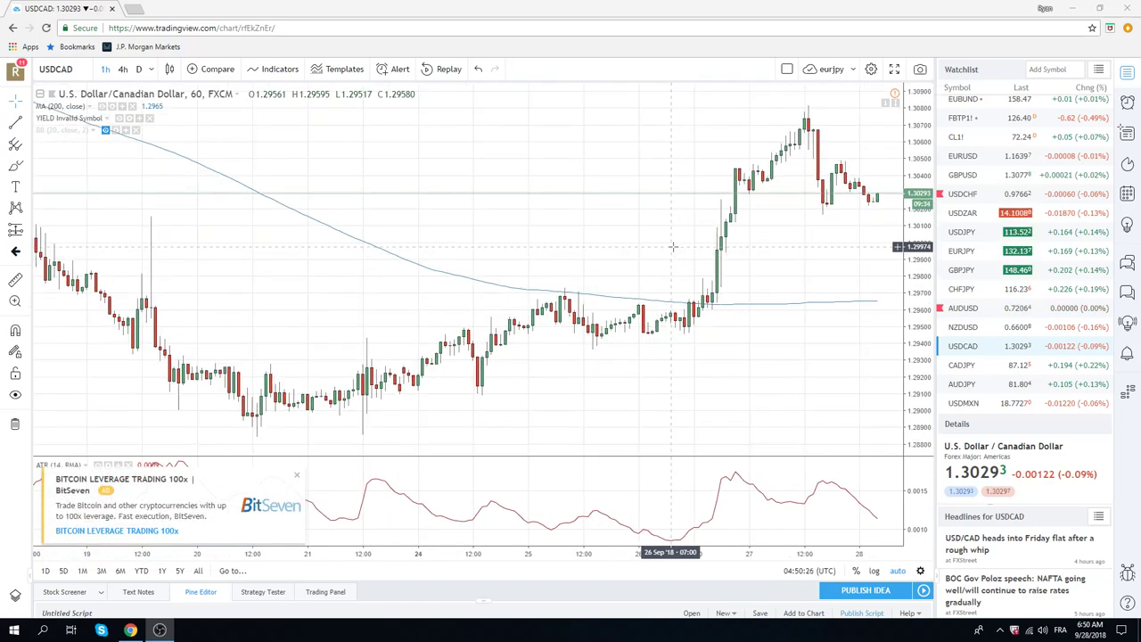
pyautogui.scroll(-2, 674, 251)
pyautogui.scroll(-3, 669, 250)
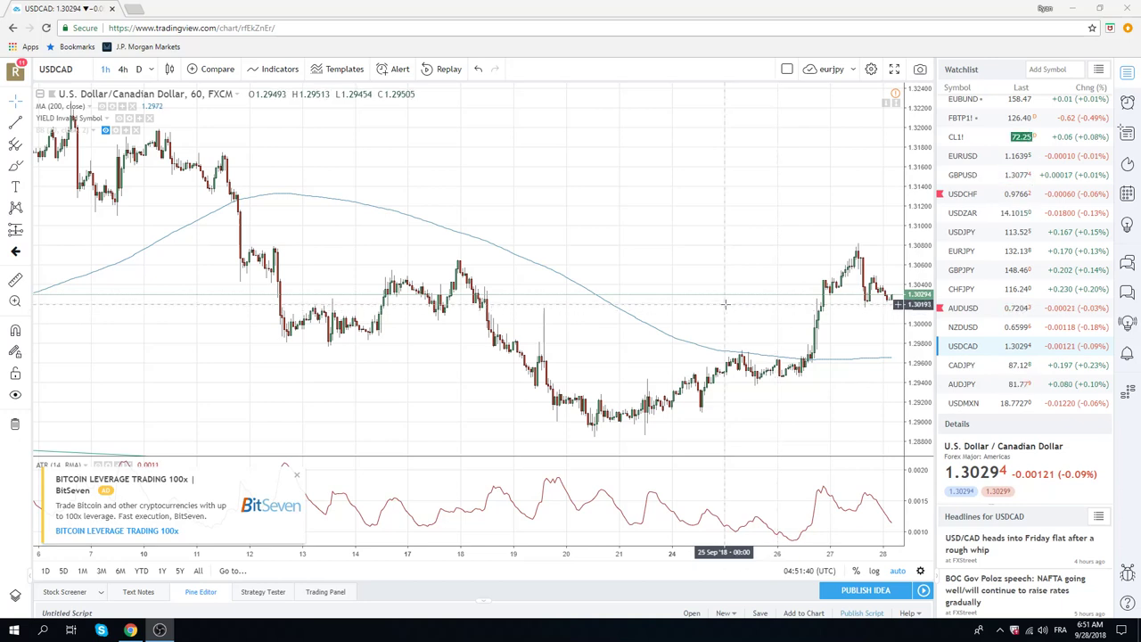
pyautogui.click(962, 365)
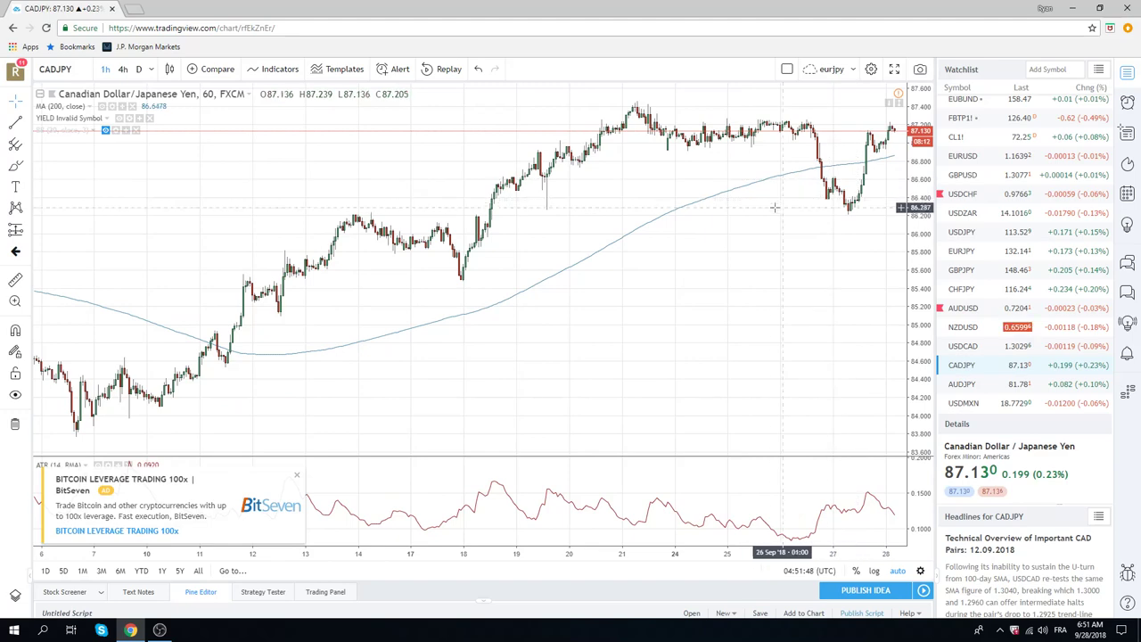
pyautogui.scroll(-2, 736, 197)
pyautogui.scroll(-2, 735, 197)
pyautogui.scroll(-2, 736, 197)
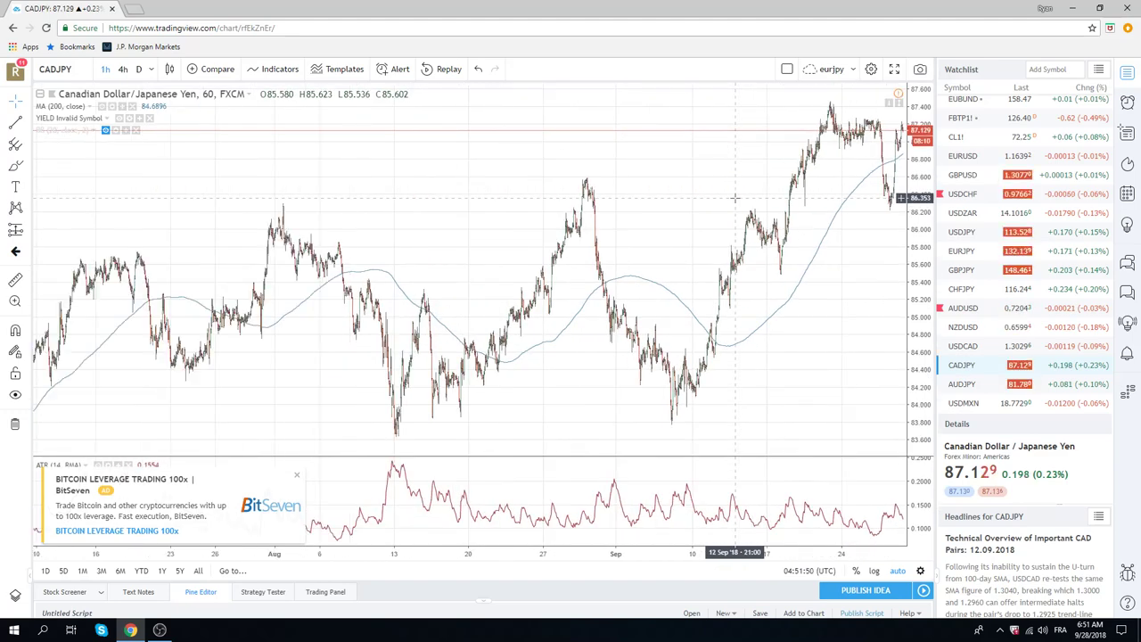
pyautogui.scroll(3, 735, 197)
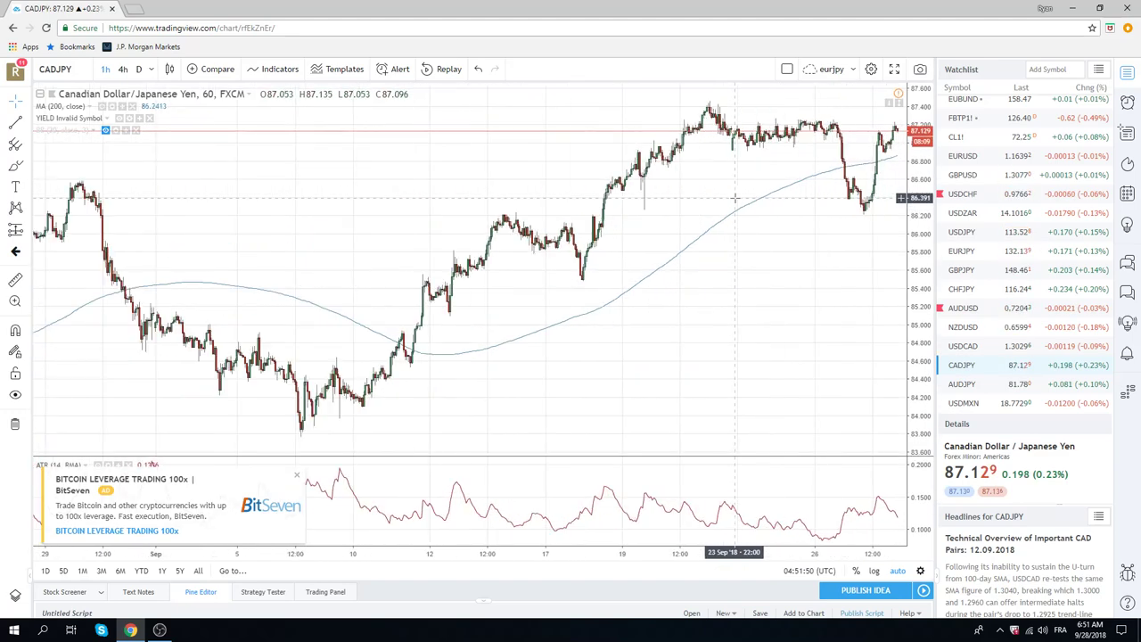
# Step: Switch the CADJPY chart to the daily (D) interval
pyautogui.click(139, 70)
pyautogui.scroll(2, 675, 339)
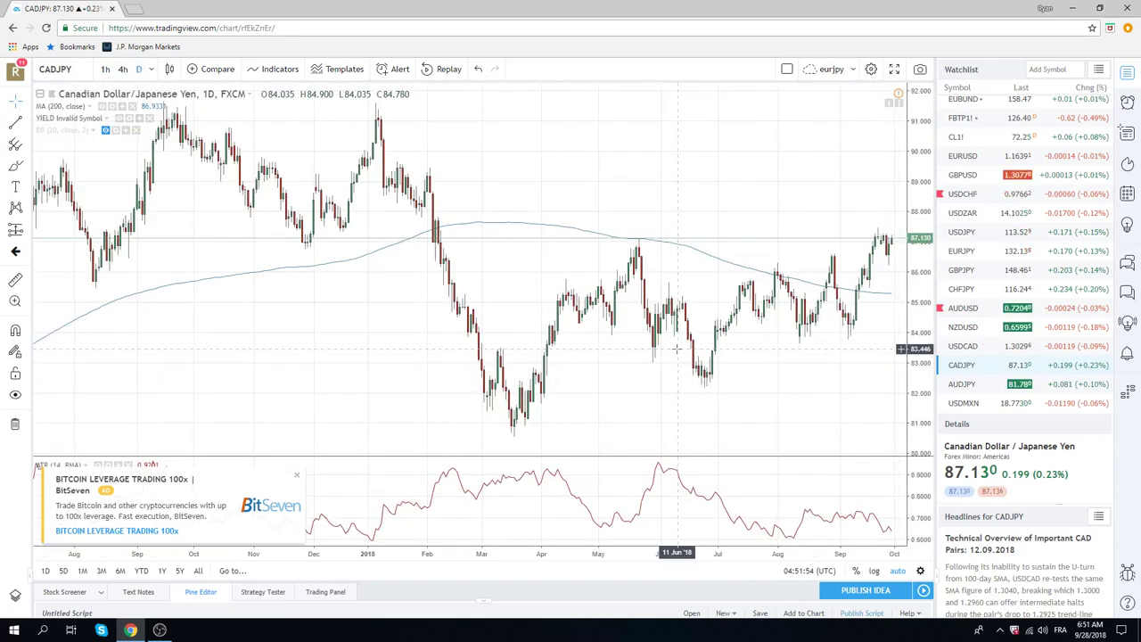
pyautogui.scroll(2, 675, 339)
pyautogui.scroll(2, 740, 283)
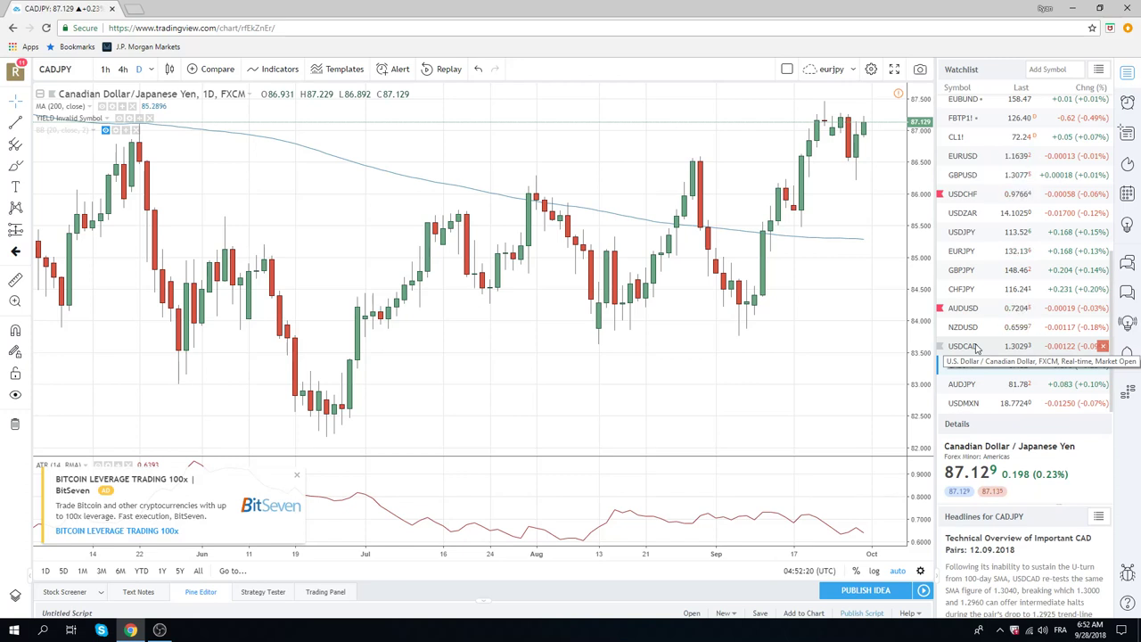
# Step: Load Euro-BTP futures FBTP1! from the watchlist
pyautogui.click(974, 119)
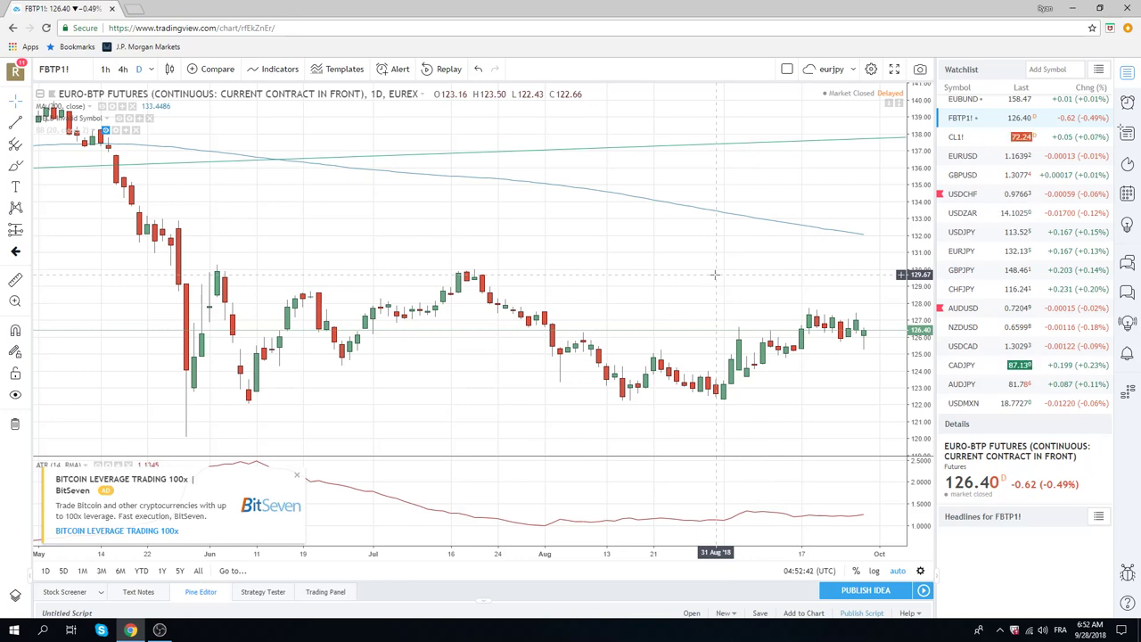
# Step: Load USDZAR from the watchlist, then scroll the watchlist back up
pyautogui.click(961, 214)
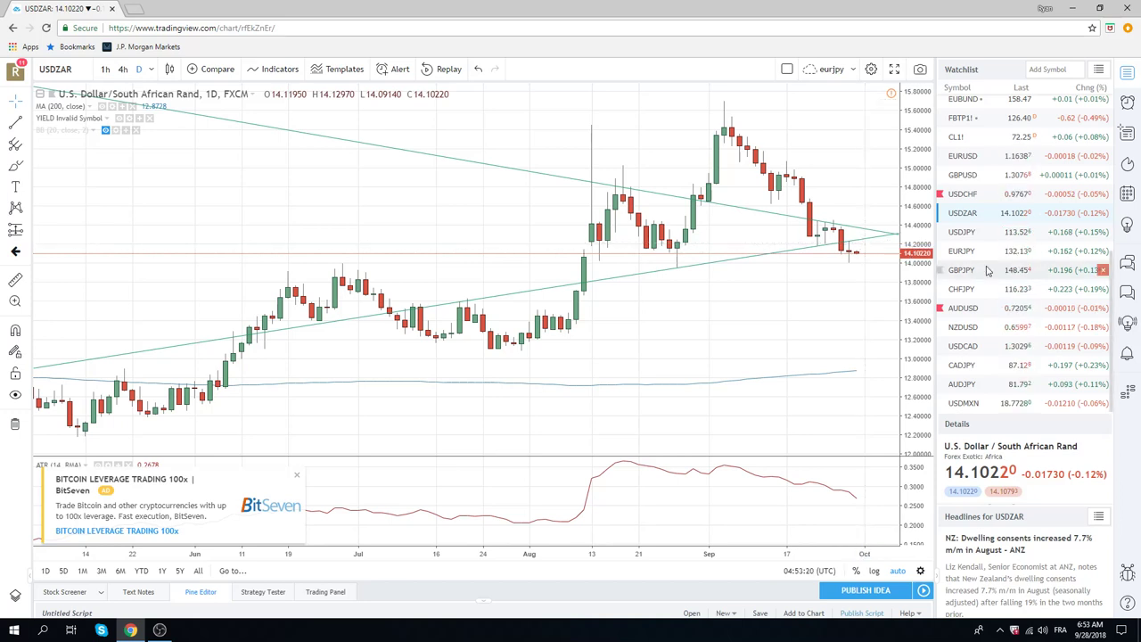
pyautogui.scroll(3, 987, 271)
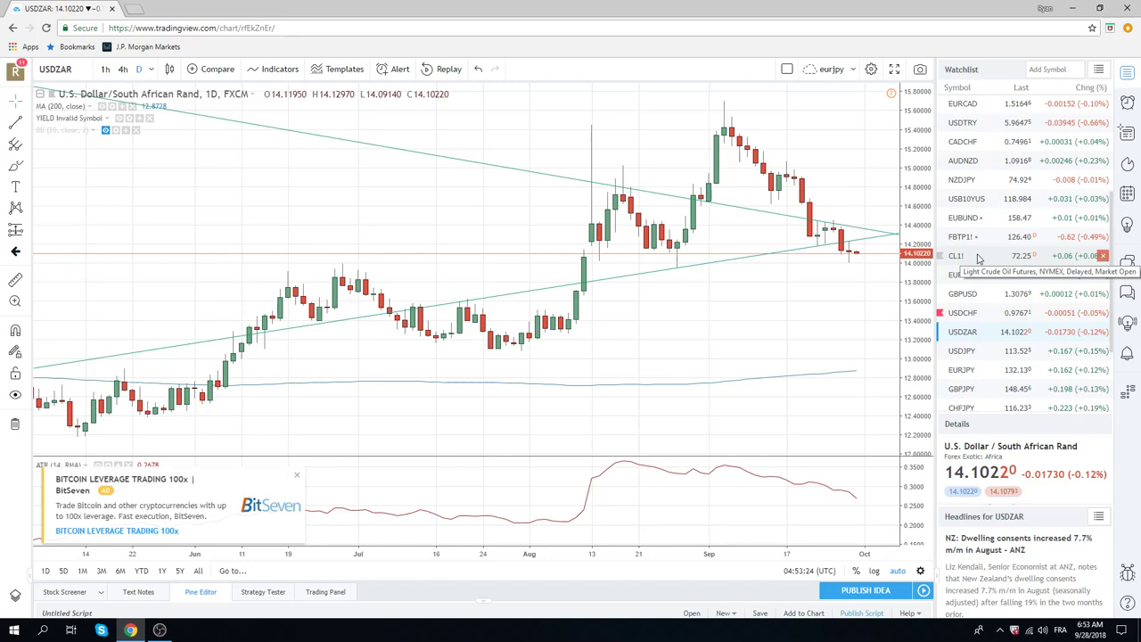
pyautogui.scroll(2, 999, 236)
pyautogui.scroll(2, 1007, 228)
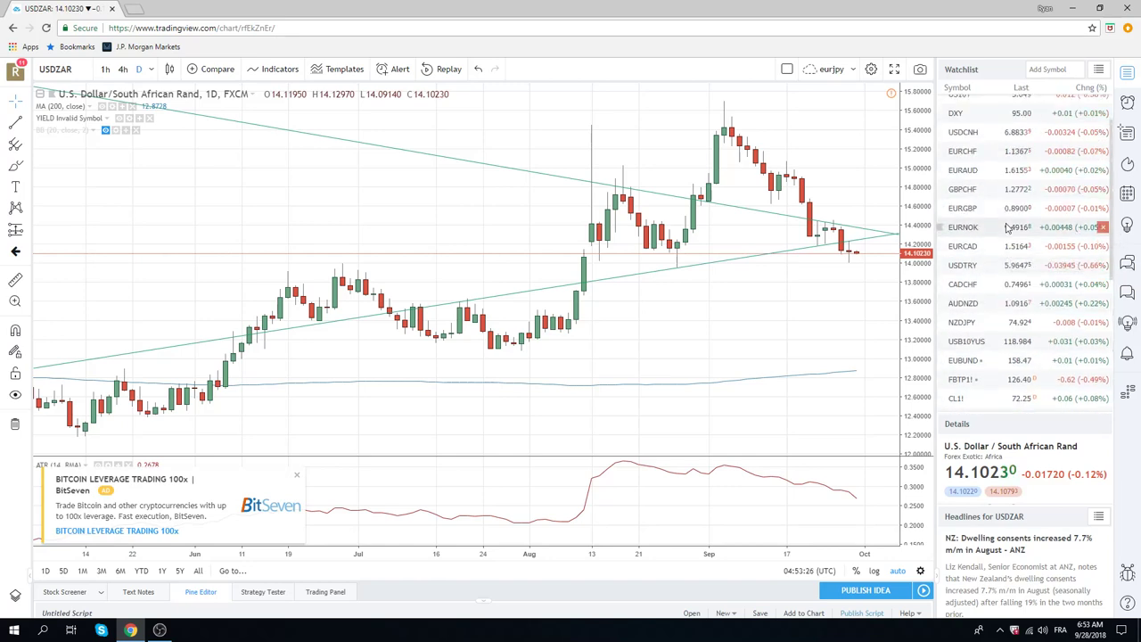
# Step: Load ES1! from the watchlist and hide its shallower green trendline
pyautogui.scroll(1, 990, 143)
pyautogui.click(962, 104)
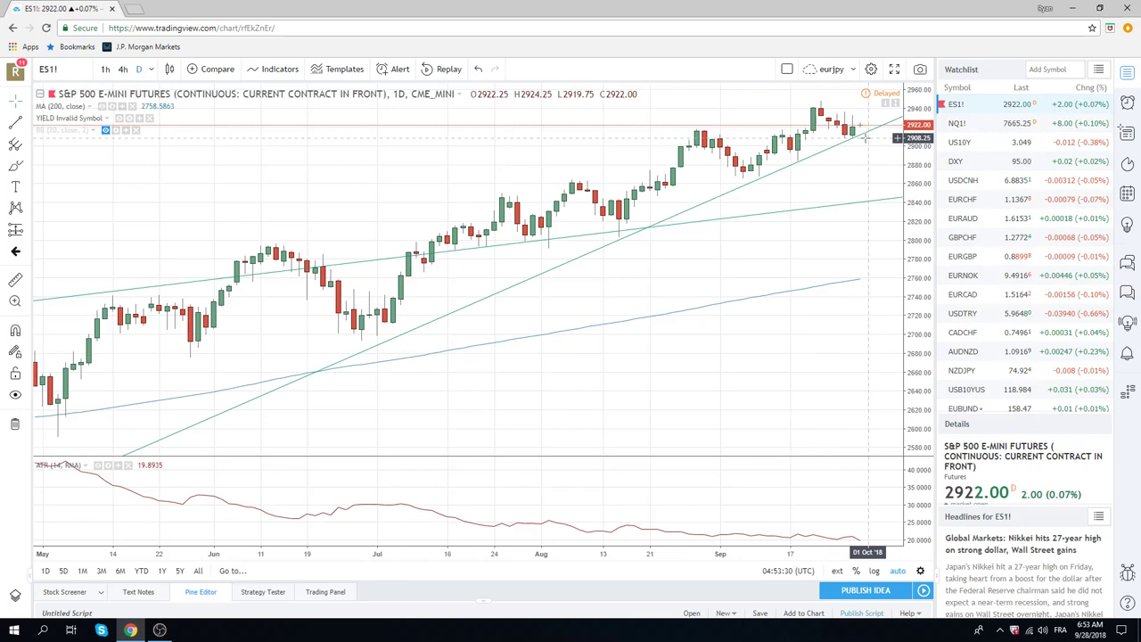
pyautogui.rightClick(788, 217)
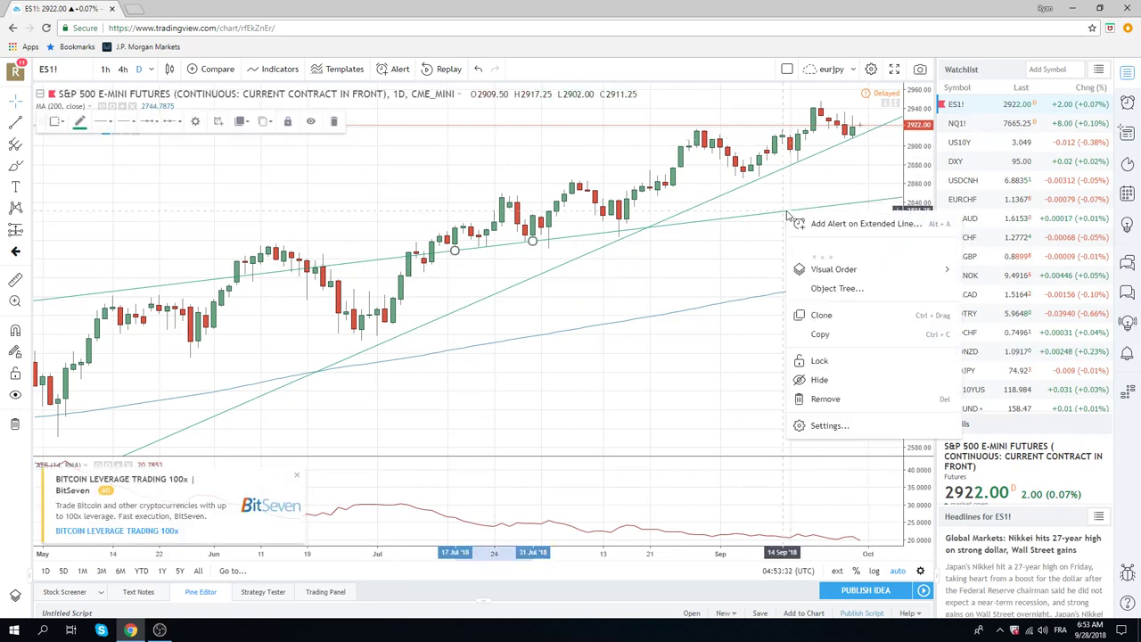
pyautogui.click(840, 381)
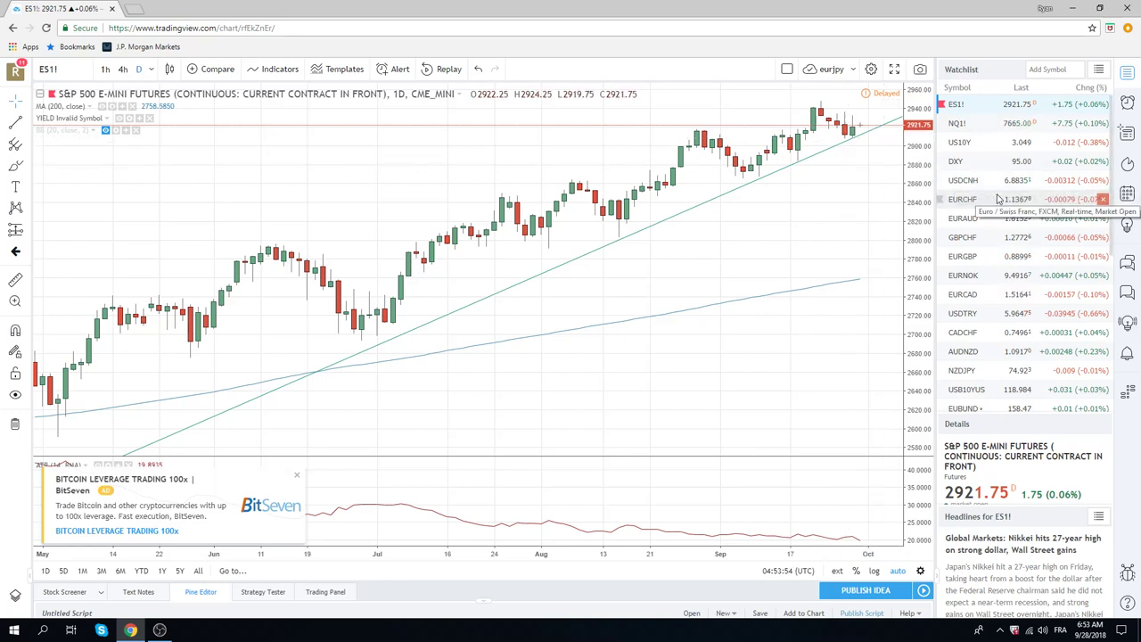
pyautogui.scroll(-2, 997, 200)
pyautogui.scroll(2, 993, 202)
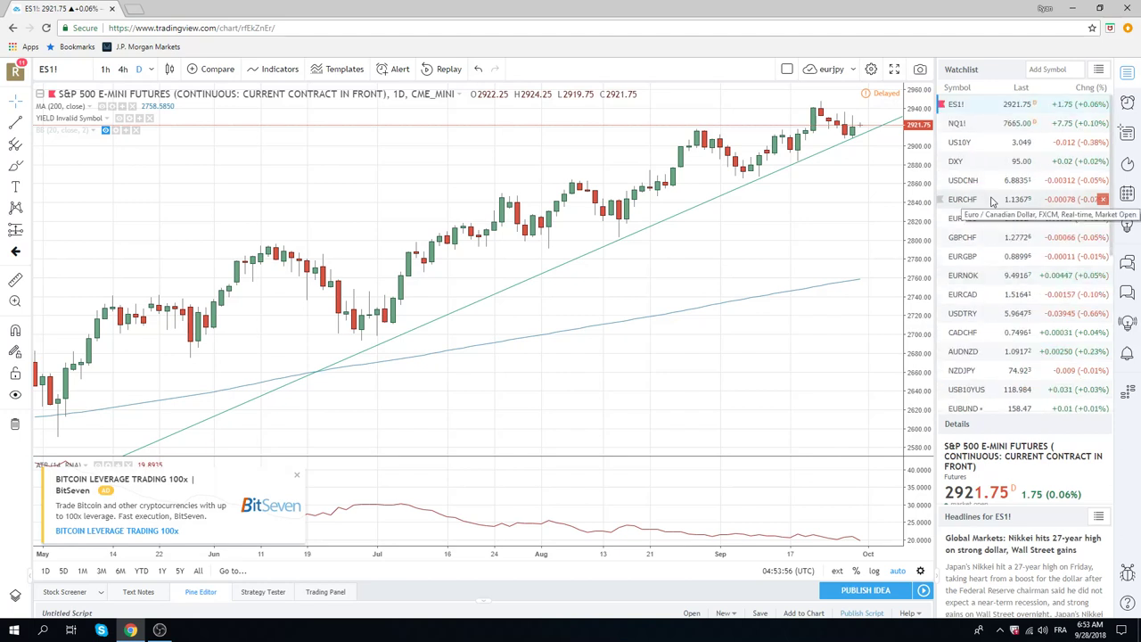
pyautogui.scroll(-2, 993, 202)
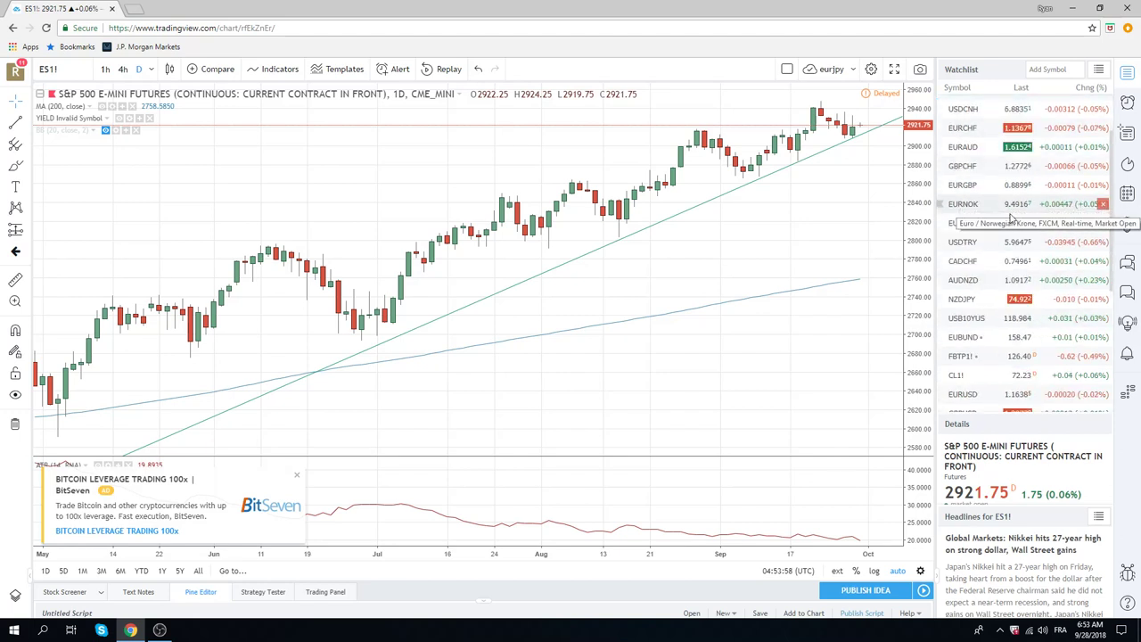
pyautogui.scroll(2, 1010, 214)
pyautogui.scroll(-1, 1013, 225)
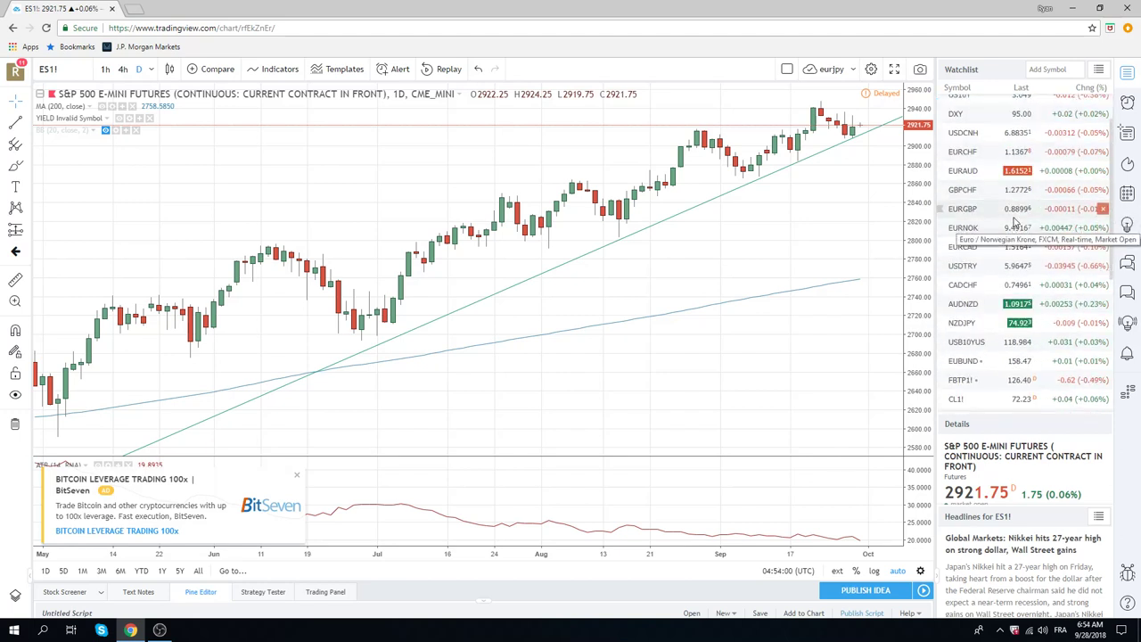
pyautogui.scroll(-2, 1013, 227)
pyautogui.scroll(2, 1013, 225)
pyautogui.scroll(-2, 1015, 222)
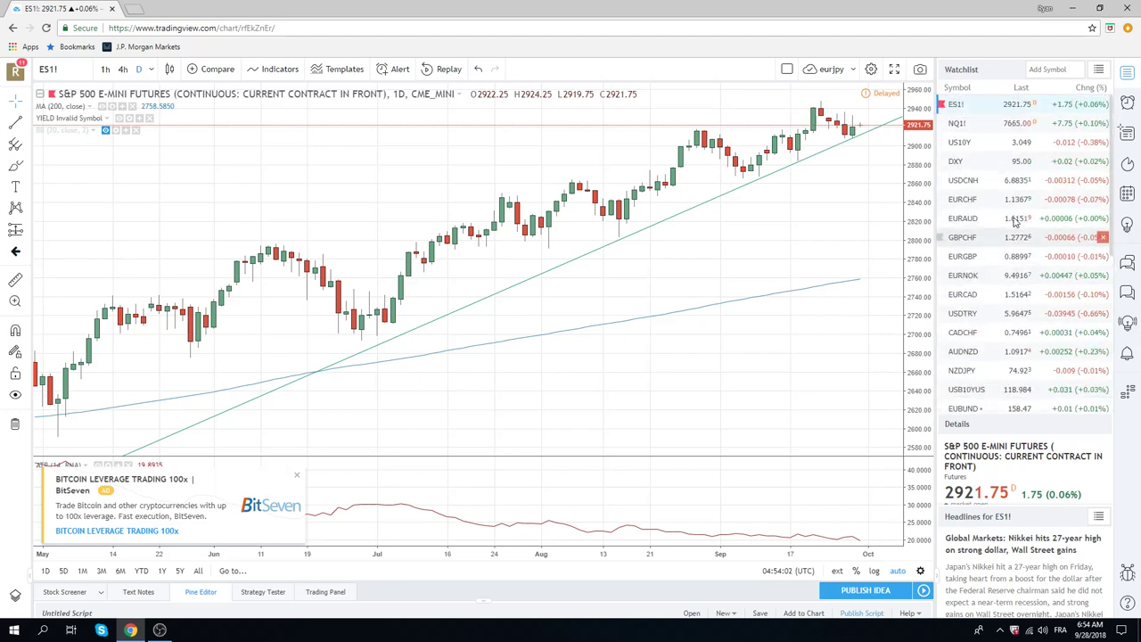
pyautogui.scroll(2, 1014, 223)
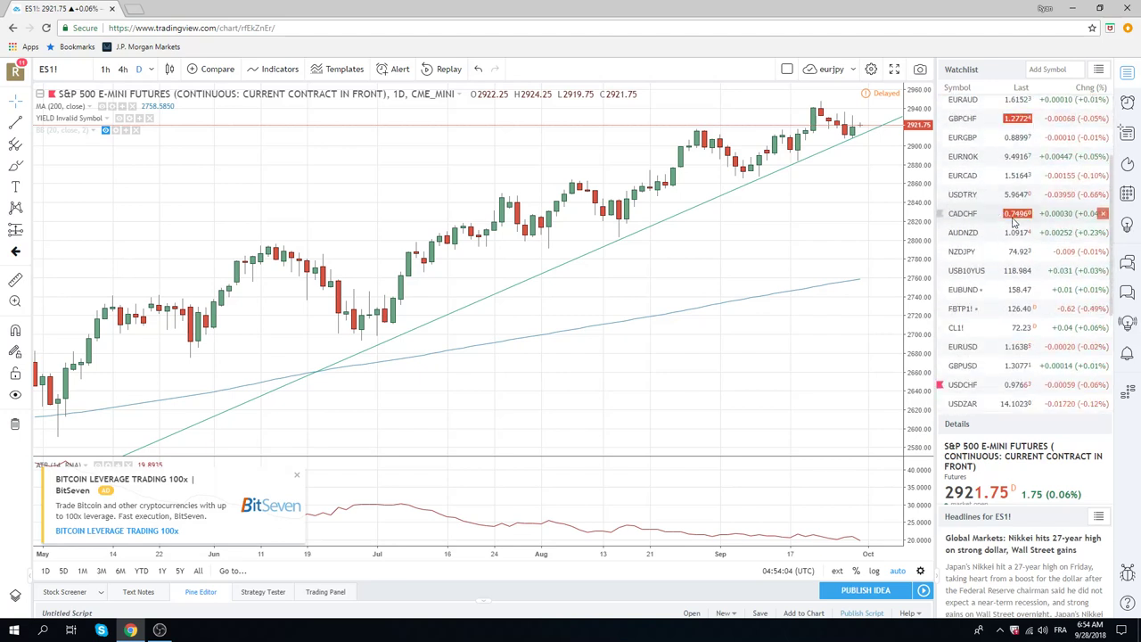
pyautogui.scroll(1, 1014, 223)
pyautogui.scroll(-2, 1013, 223)
pyautogui.scroll(-2, 1014, 223)
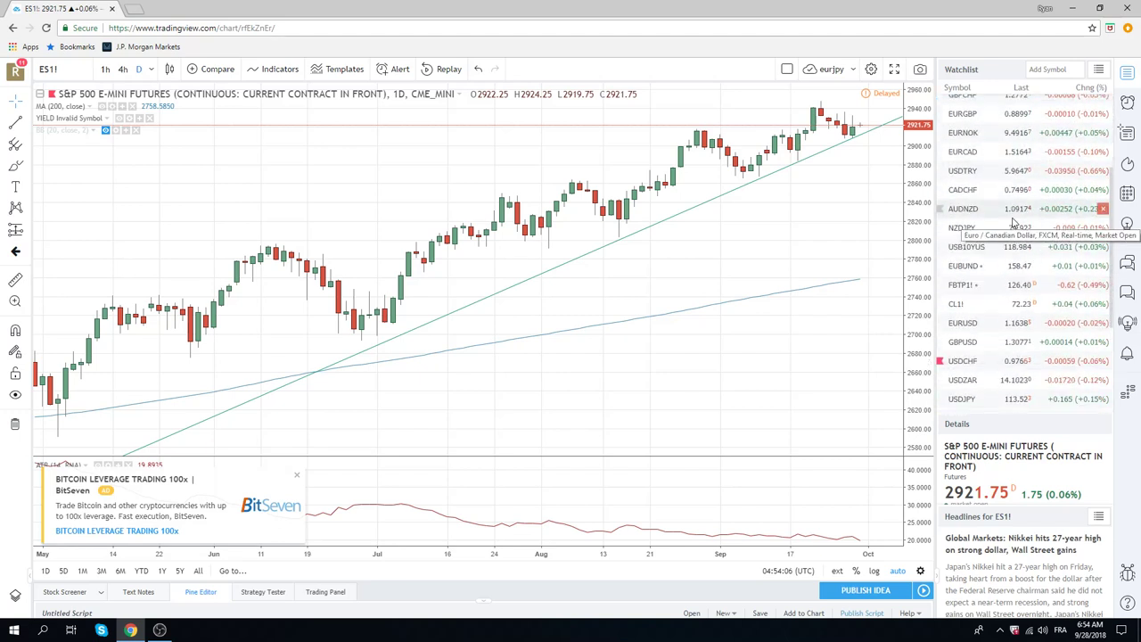
pyautogui.scroll(-3, 1017, 228)
pyautogui.scroll(-2, 1022, 241)
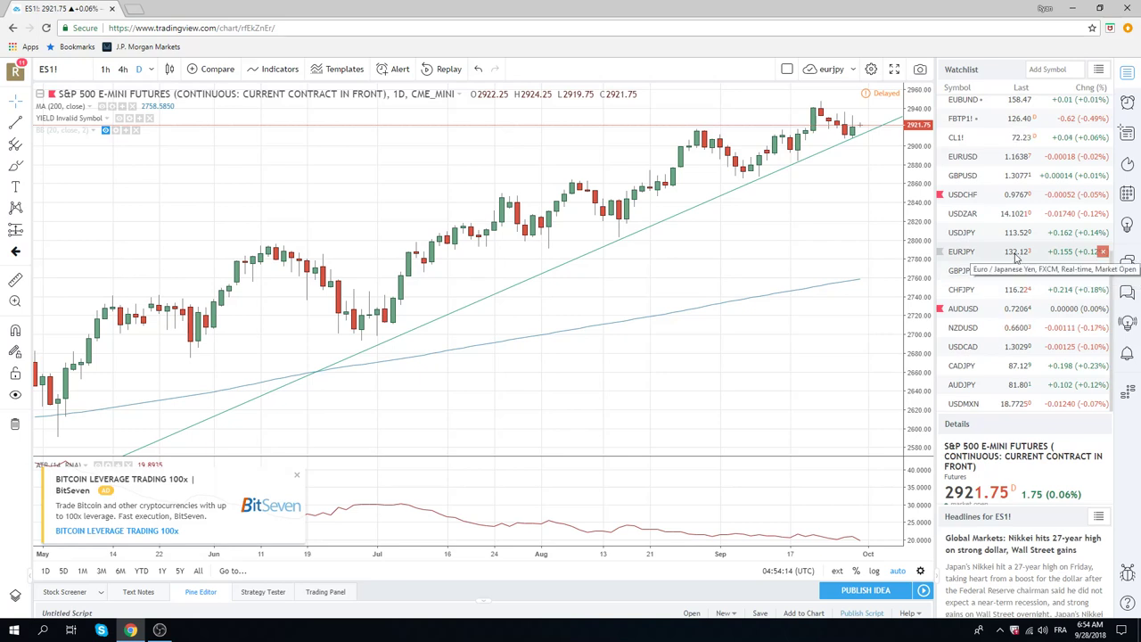
pyautogui.scroll(2, 1017, 258)
pyautogui.scroll(-1, 1016, 258)
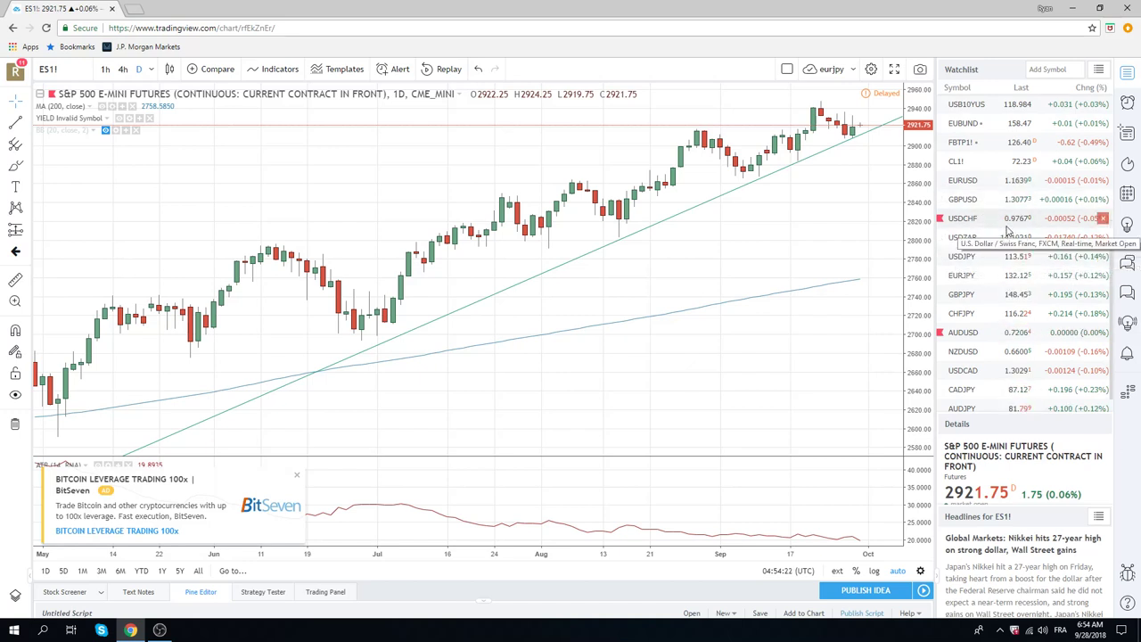
pyautogui.scroll(-1, 1007, 230)
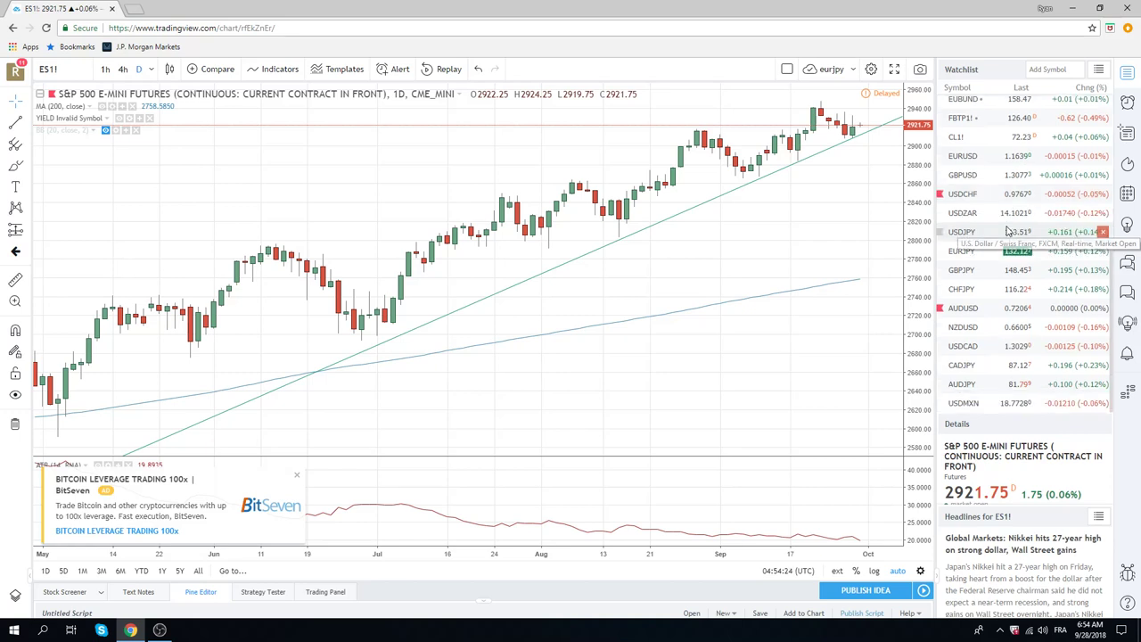
pyautogui.scroll(2, 1008, 232)
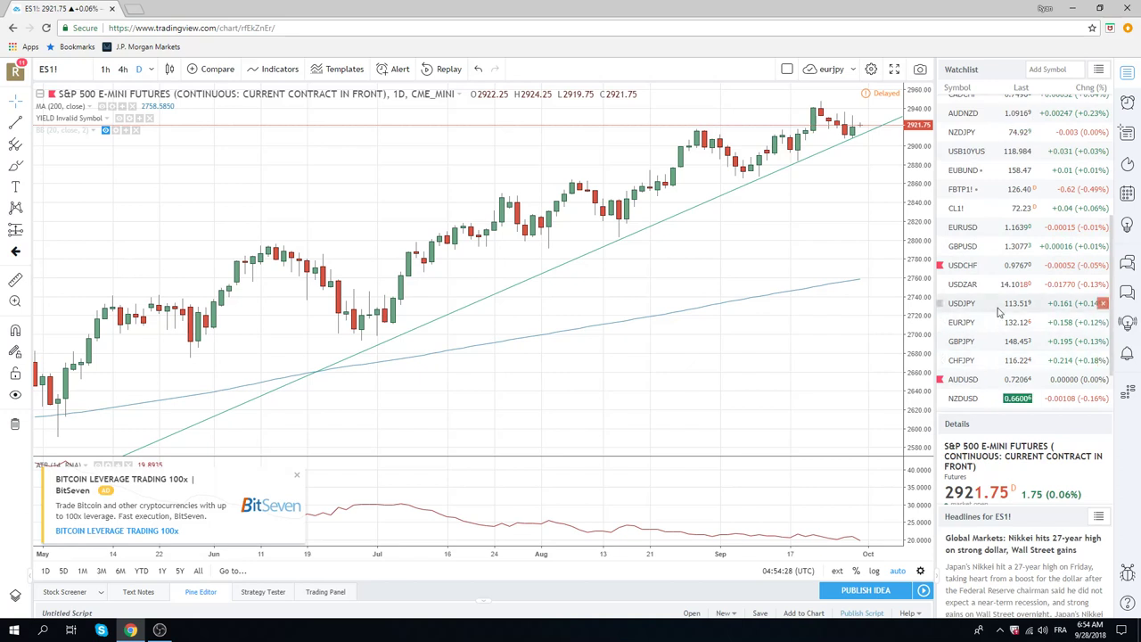
pyautogui.scroll(-2, 1007, 321)
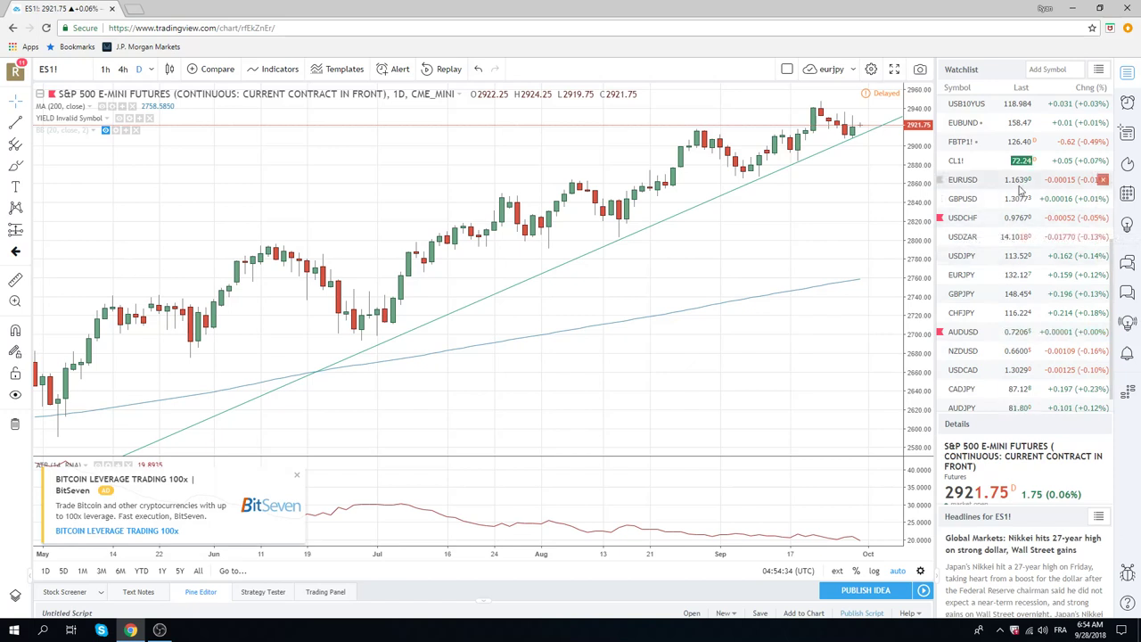
pyautogui.scroll(3, 1013, 256)
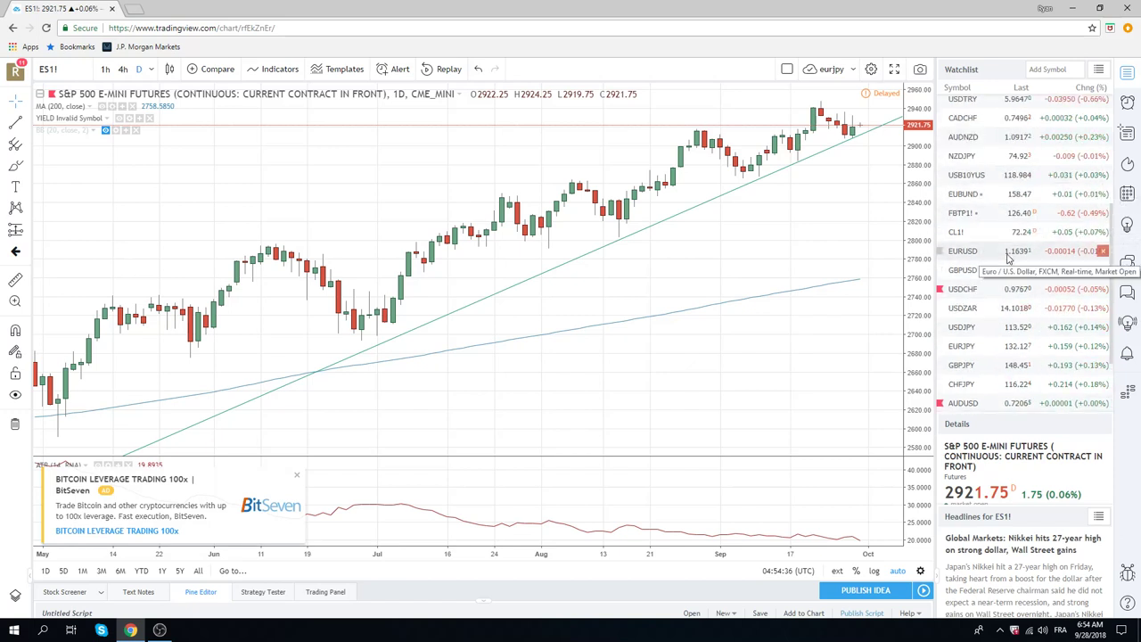